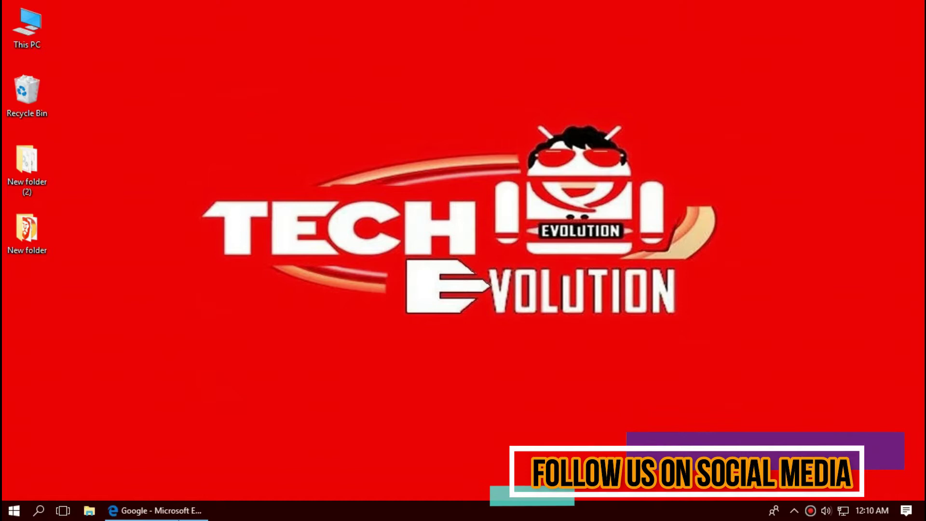
Step: Rerun the Google search for xapofx1_5.dll and scroll through the results
left_click(178, 516)
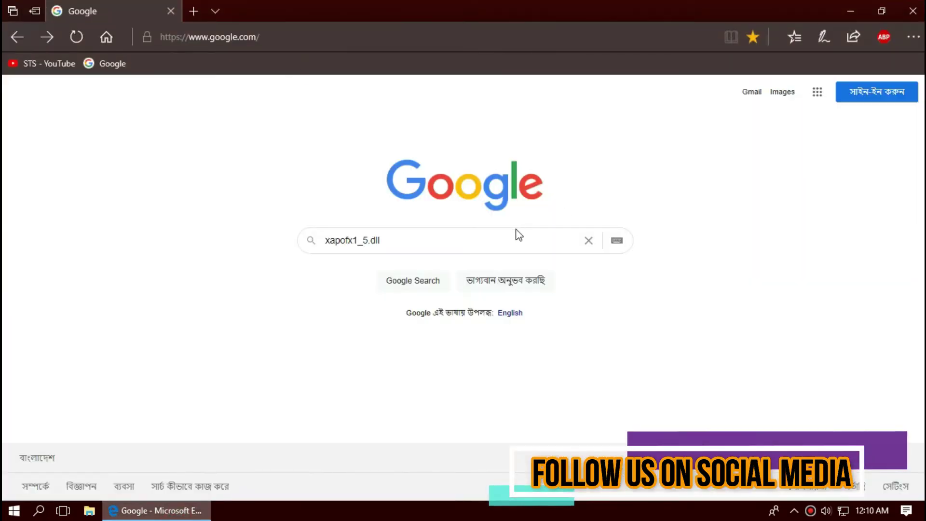
left_click(435, 248)
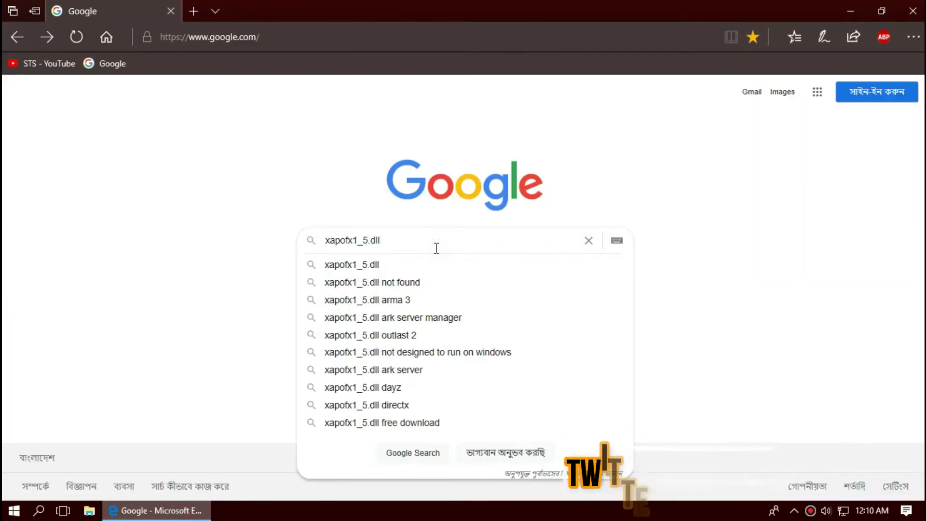
key("Return")
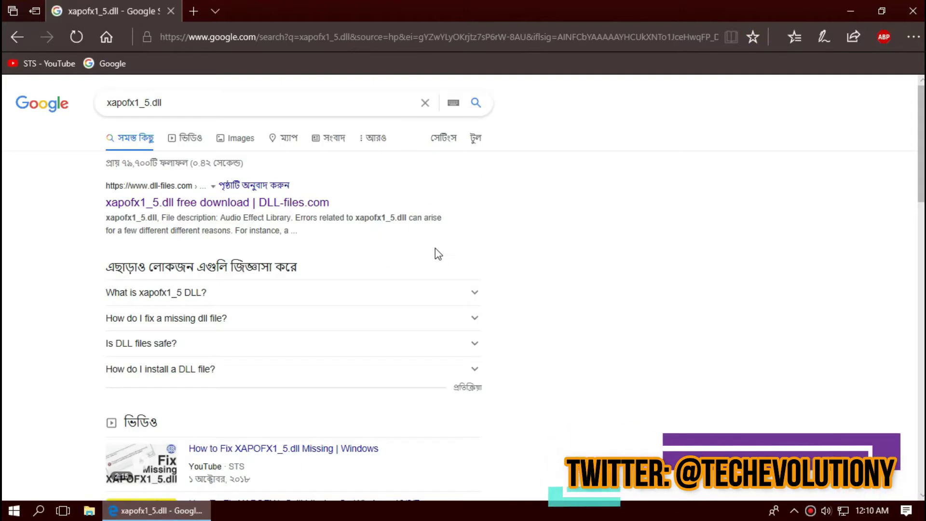
scroll(610, 246, "down", 3)
scroll(611, 247, "down", 10)
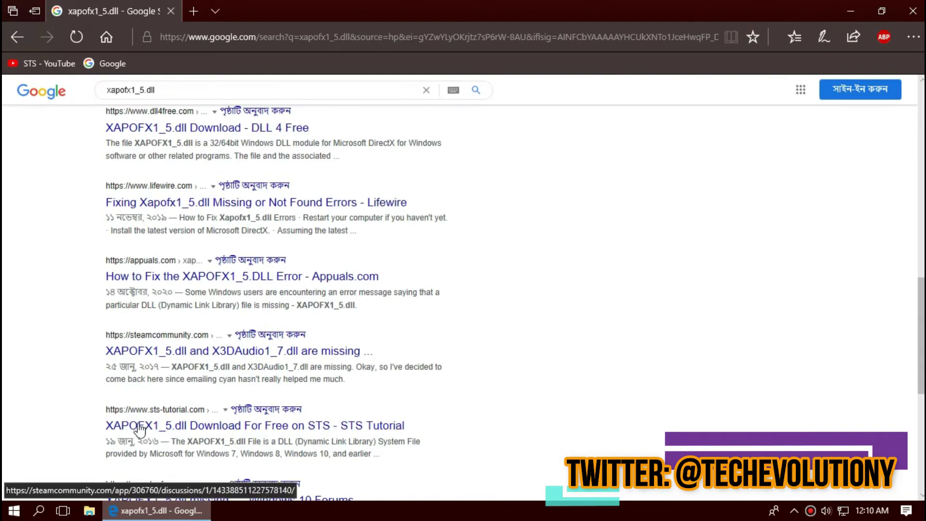
scroll(303, 357, "up", 5)
scroll(302, 358, "up", 8)
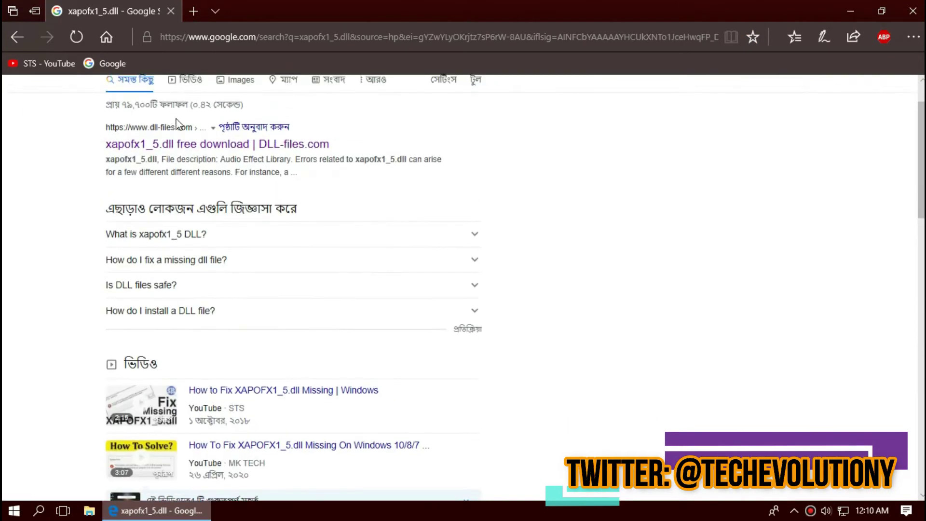
Step: Open the DLL-files.com xapofx1_5.dll page and highlight the 32-bit 9.29.1962.0 version details
left_click(220, 203)
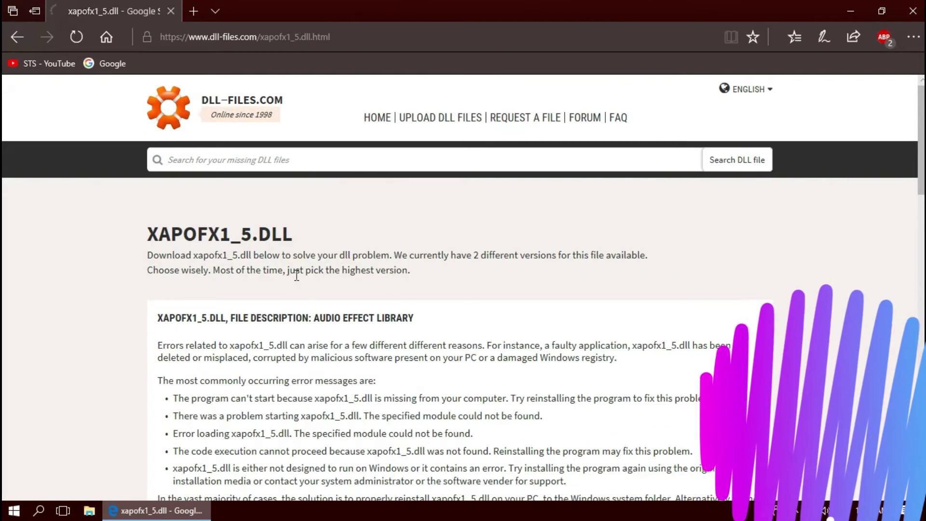
left_click(253, 47)
left_click(260, 39)
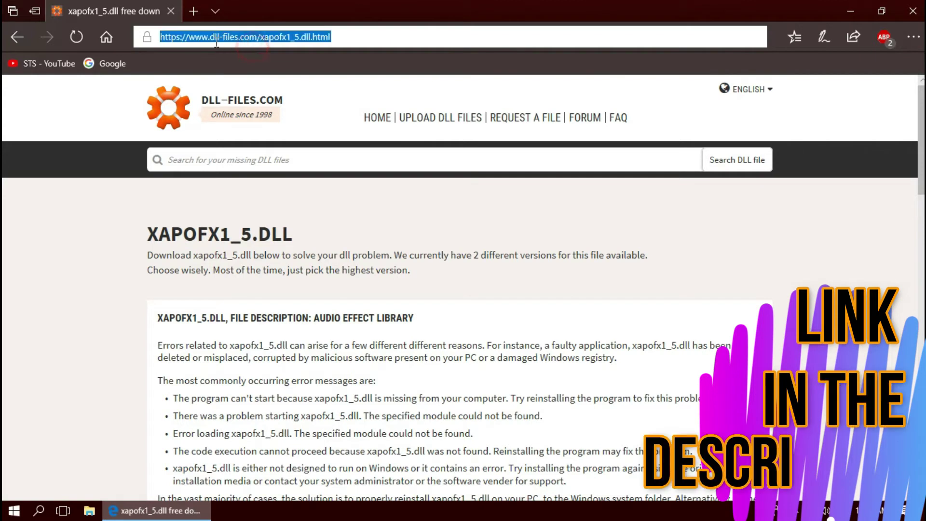
scroll(325, 328, "down", 15)
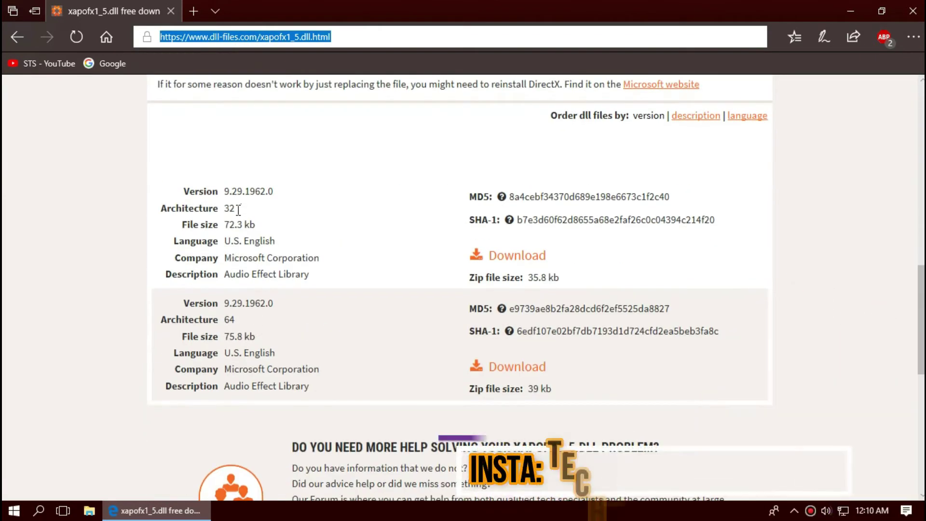
left_click_drag(230, 208, 221, 319)
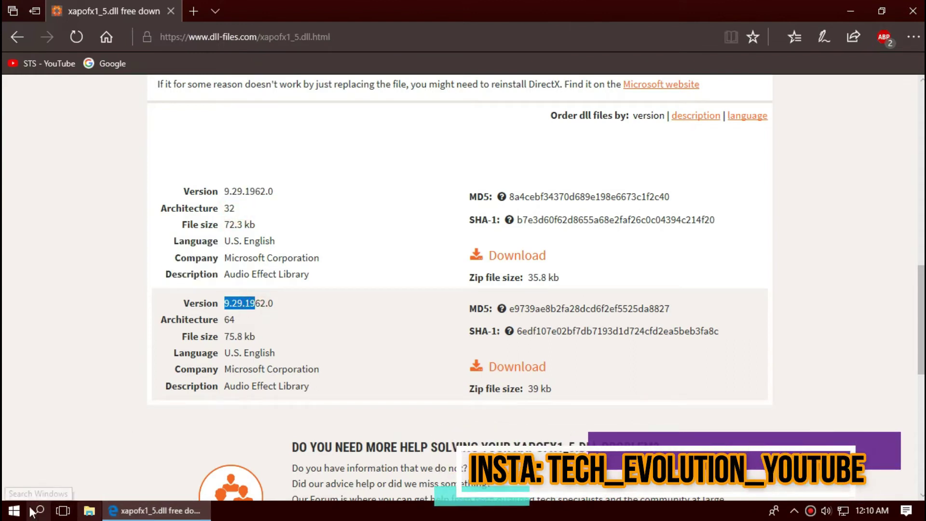
left_click(13, 510)
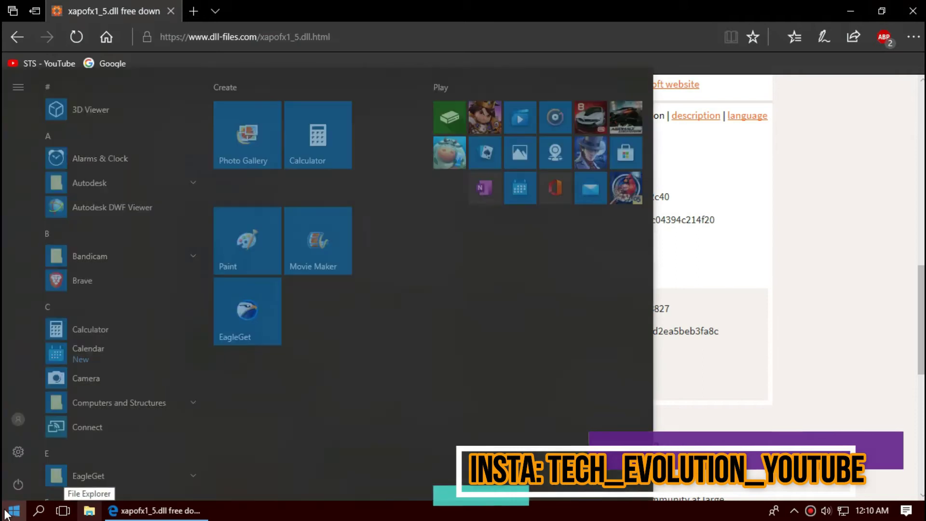
left_click(12, 510)
type("sys")
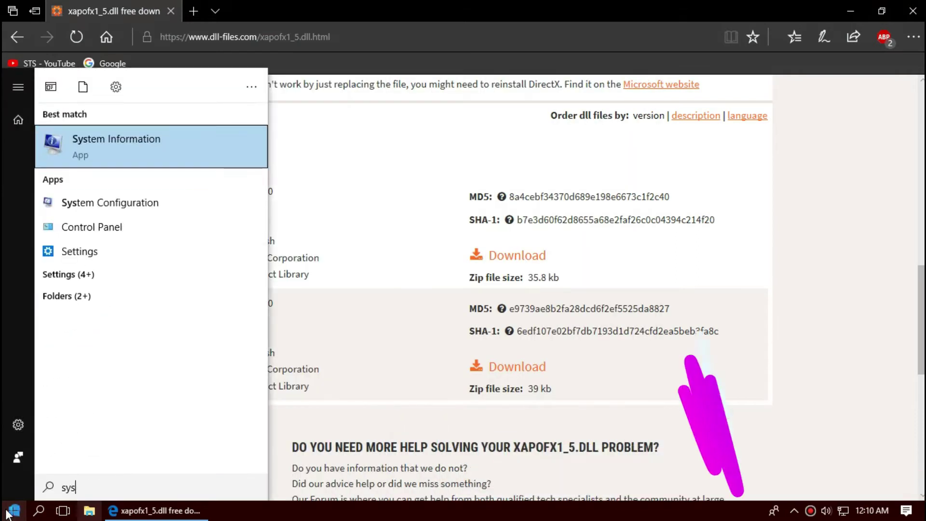
key("Return")
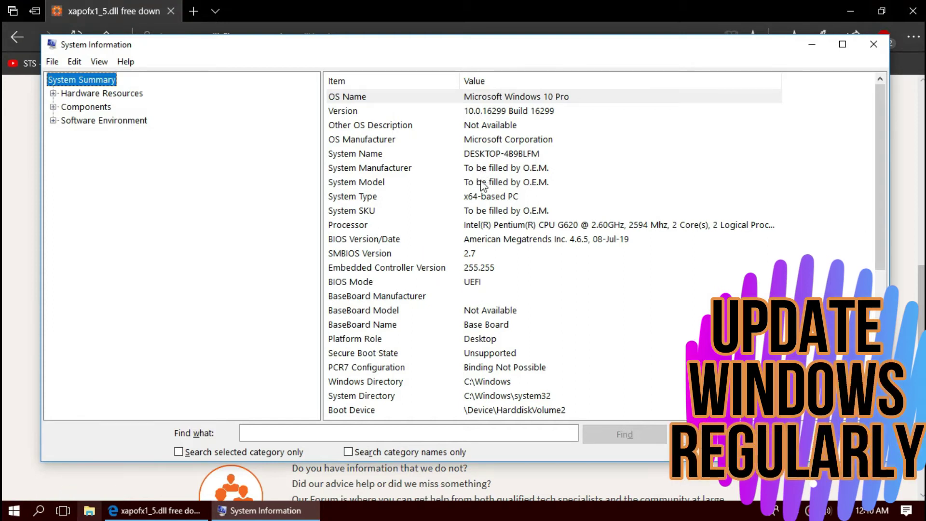
left_click(475, 198)
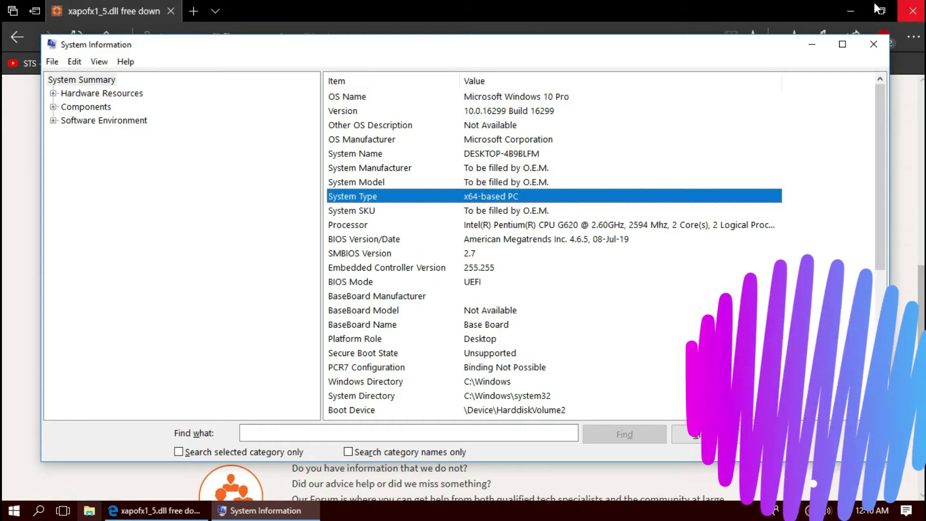
left_click(881, 53)
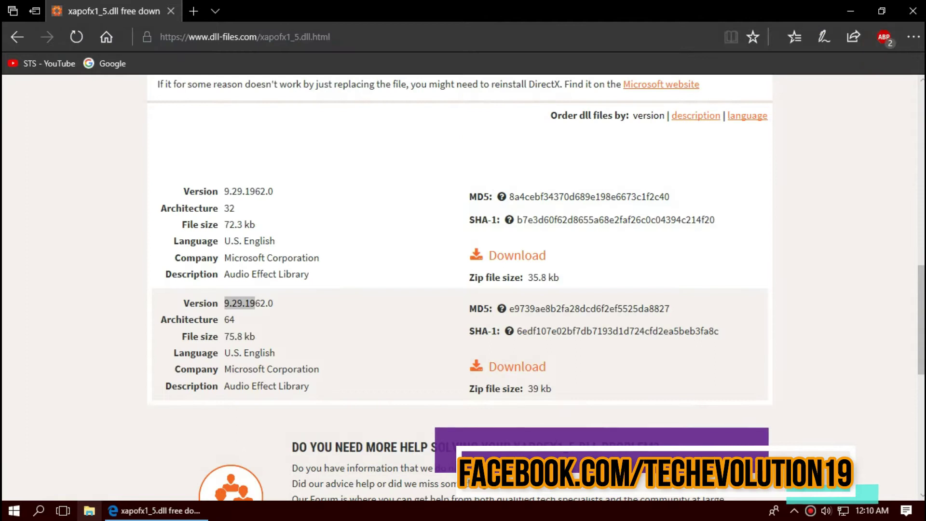
Step: Start the 64-bit xapofx1_5.dll download and scroll through the install instructions
left_click(516, 373)
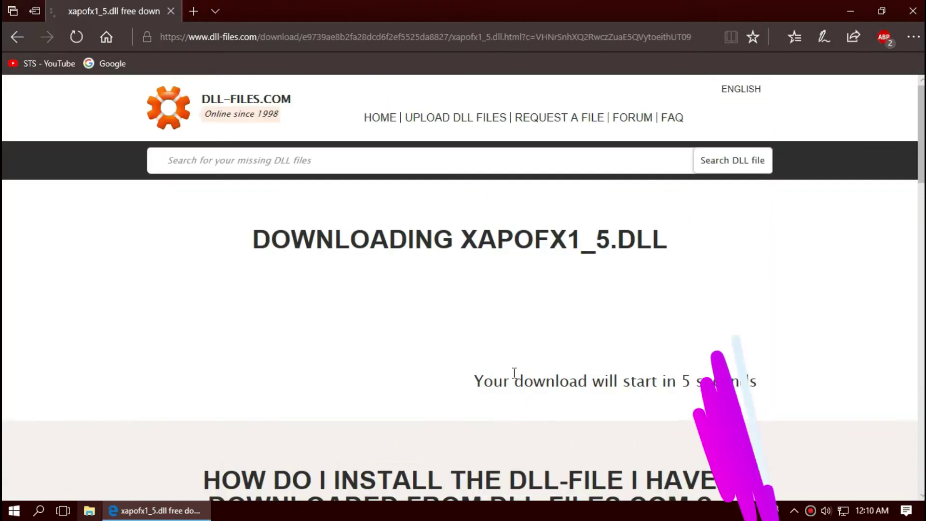
scroll(571, 353, "down", 4)
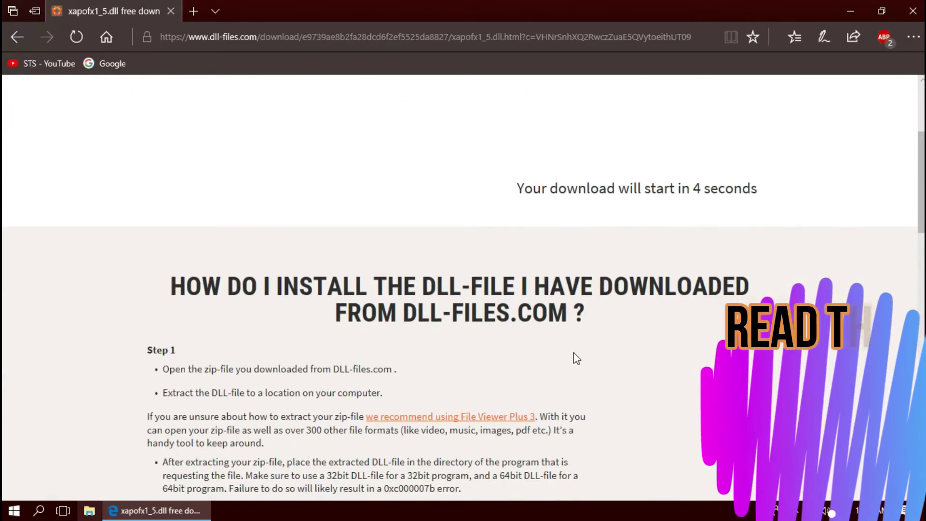
scroll(583, 352, "down", 3)
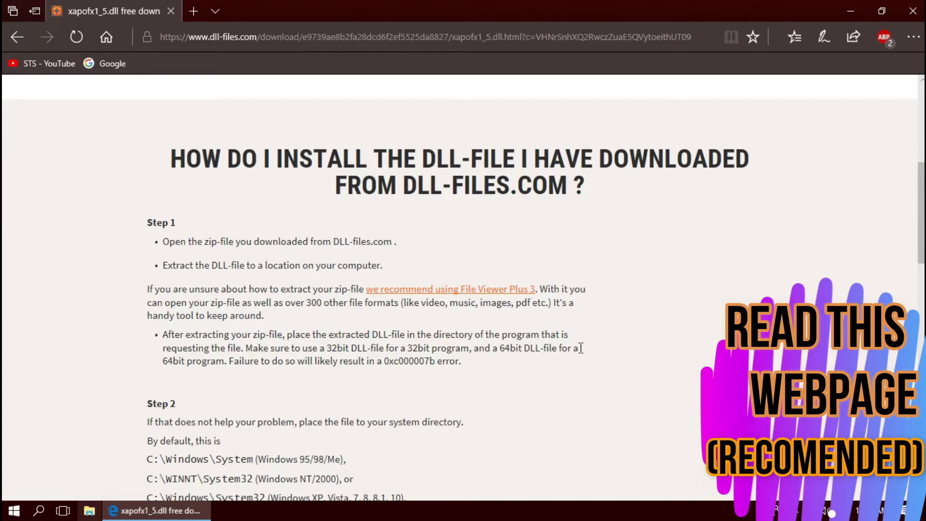
scroll(582, 350, "down", 1)
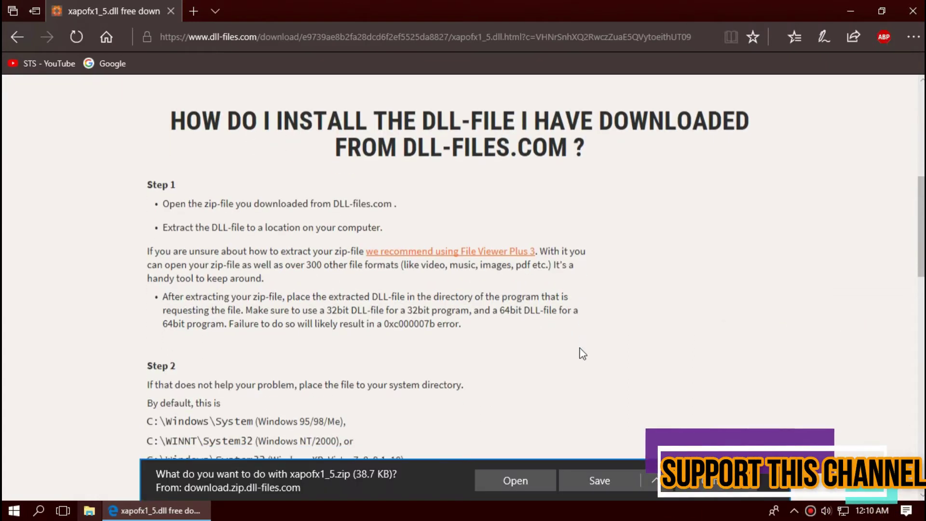
scroll(582, 354, "down", 3)
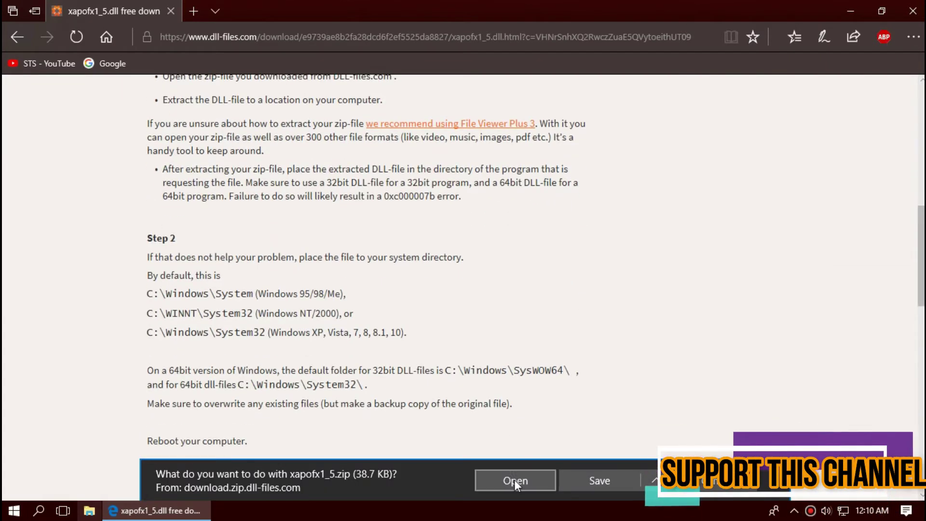
Step: Open the downloaded xapofx1_5.zip in WinRAR and select XAPOFX1_5.dll inside it
left_click(514, 479)
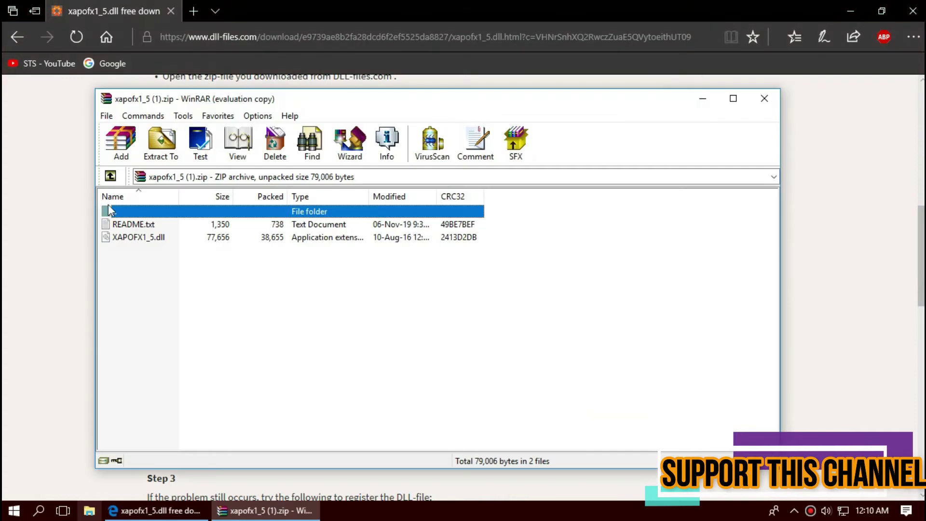
left_click(120, 225)
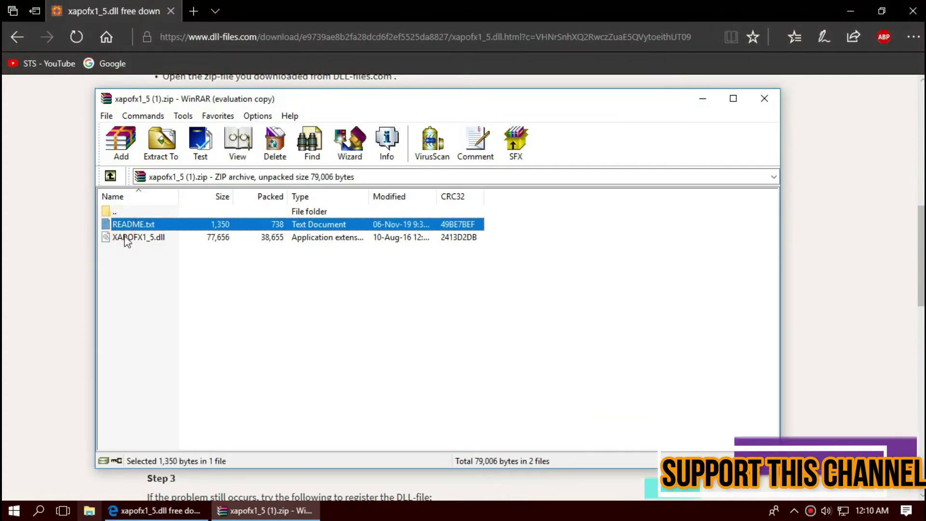
left_click(126, 238)
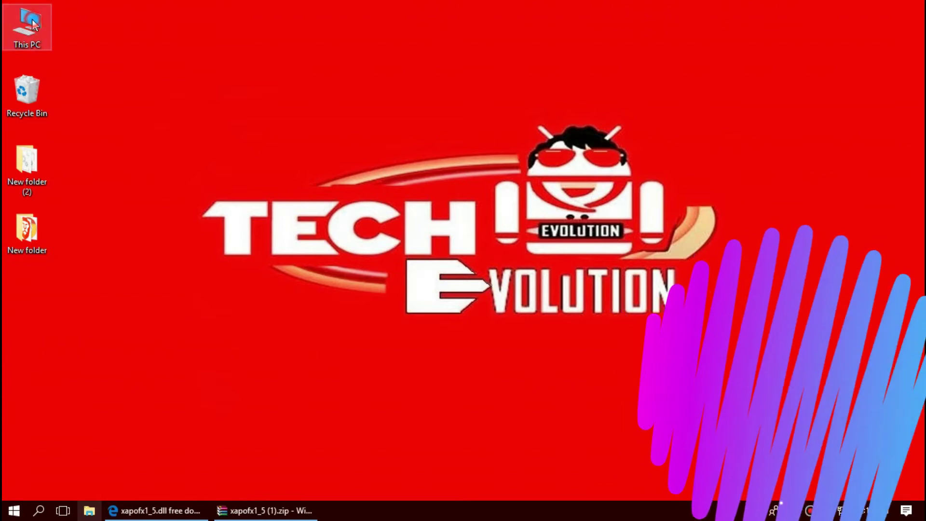
Step: Navigate through New Volume (C:) and Windows into the System32 folder
double_click(263, 196)
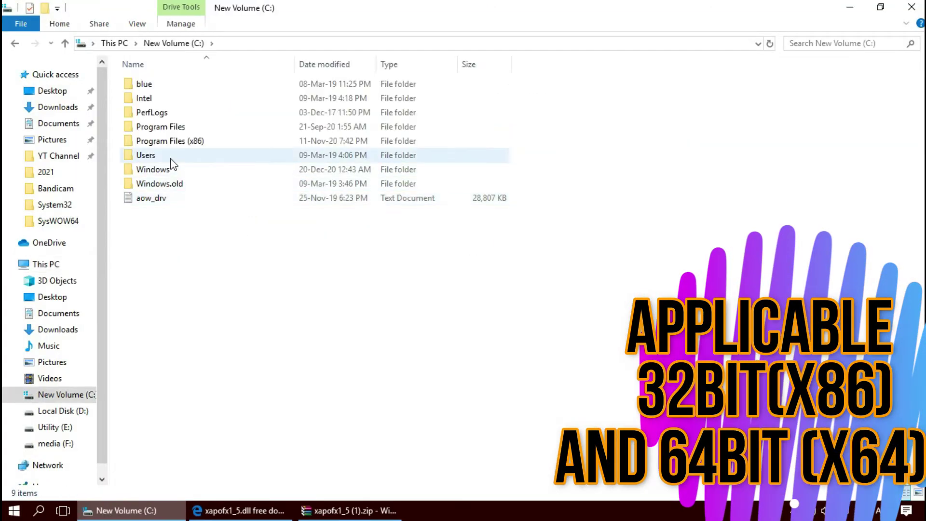
double_click(177, 168)
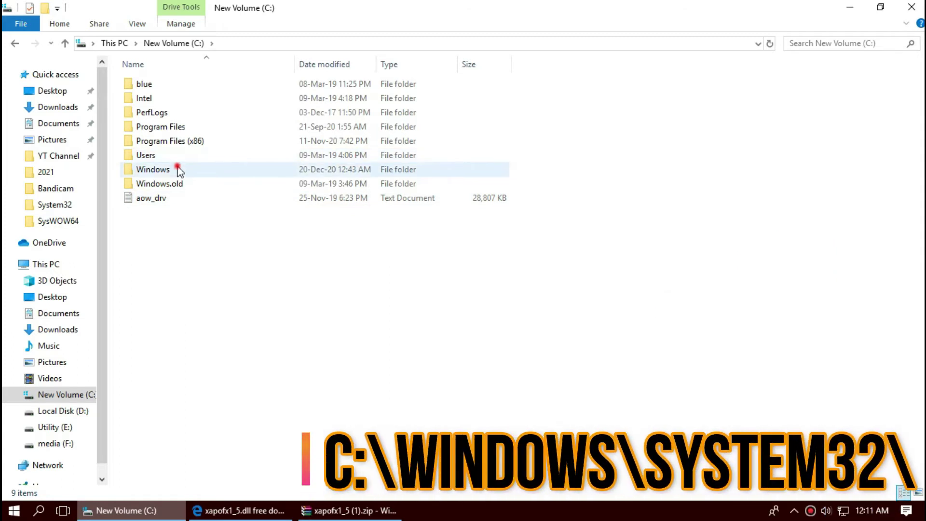
scroll(617, 289, "down", 7)
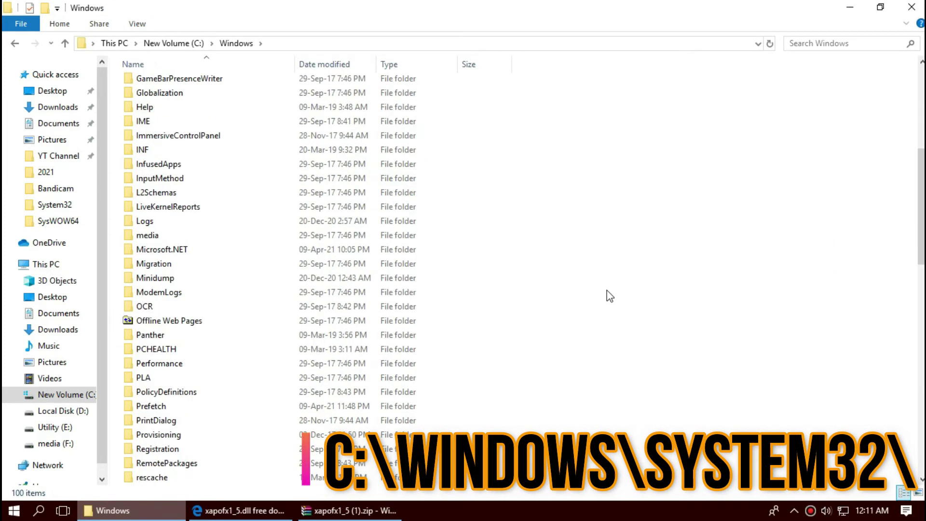
scroll(605, 275, "down", 7)
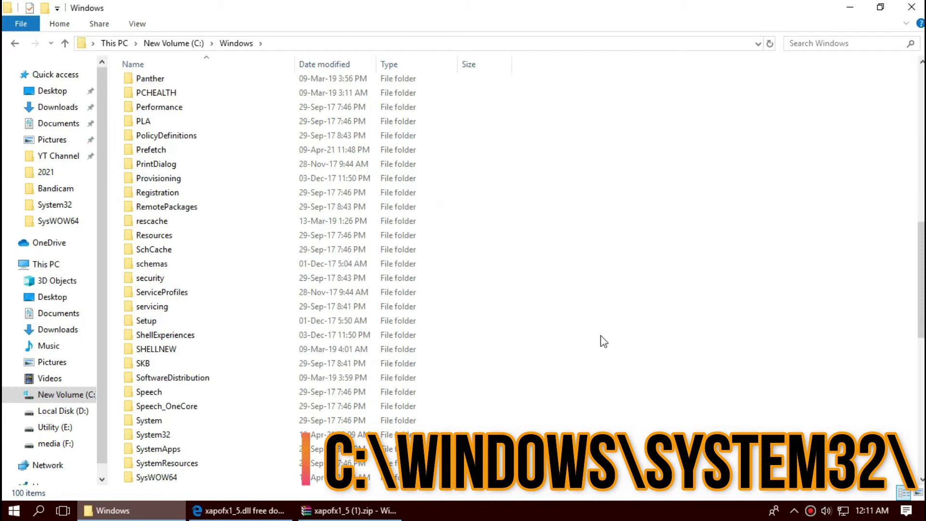
scroll(599, 342, "down", 2)
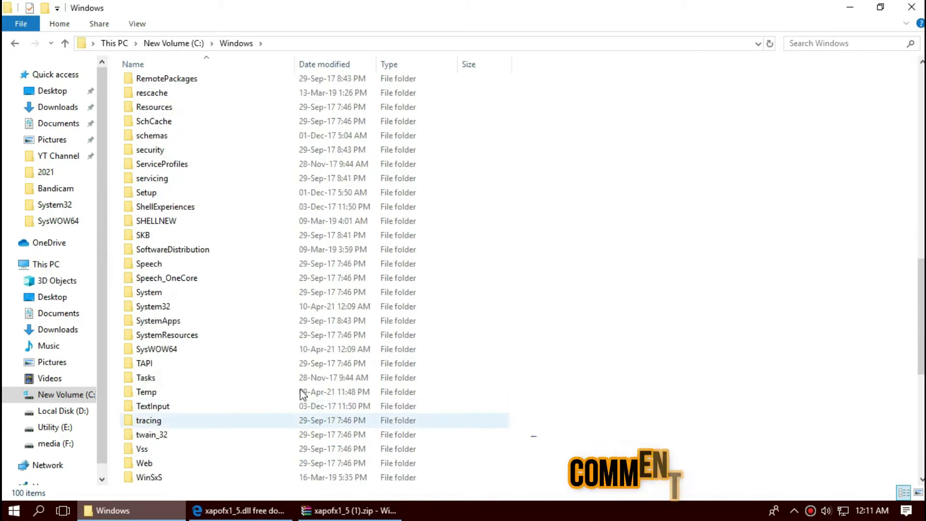
scroll(333, 388, "down", 2)
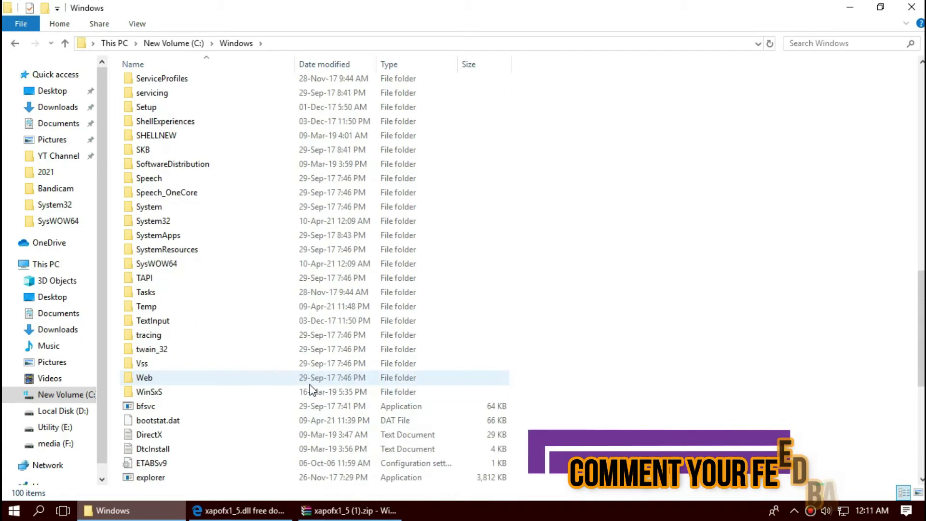
double_click(178, 222)
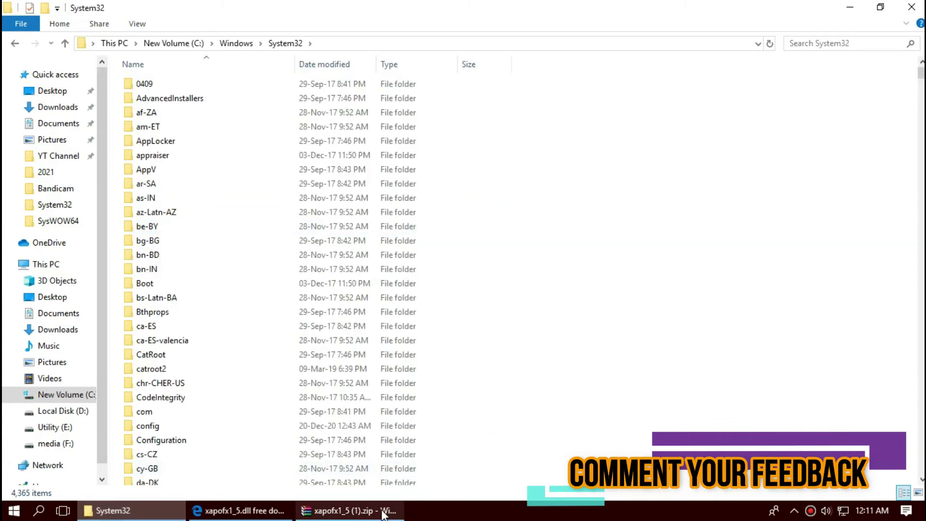
Step: Drag XAPOFX1_5.dll from WinRAR into System32, replacing the existing copy with administrator permission
left_click(370, 513)
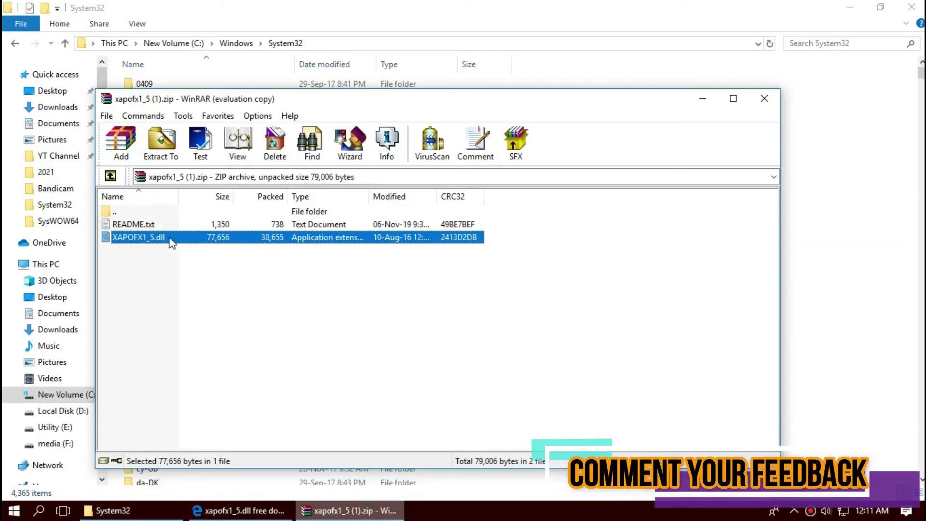
left_click_drag(193, 241, 855, 244)
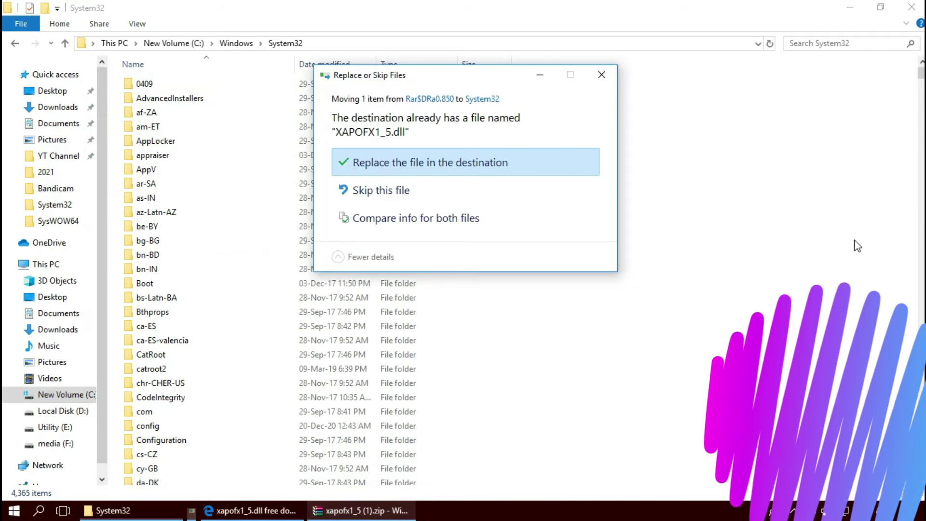
left_click(445, 155)
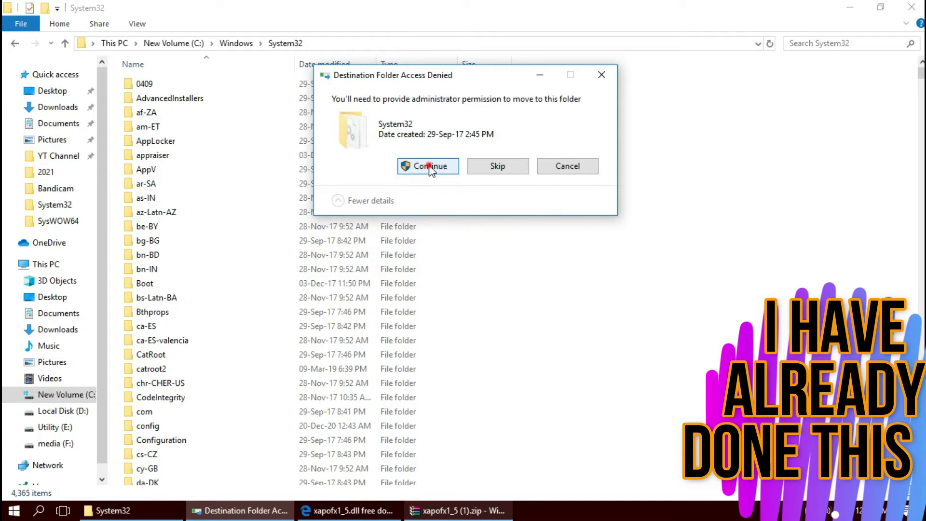
left_click(430, 166)
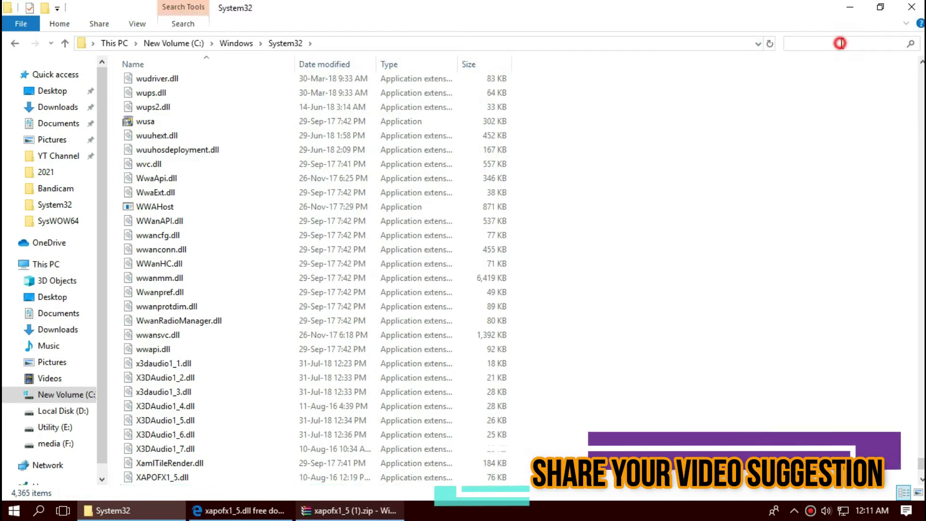
Step: Search System32 for 'xapo' to confirm XAPOFX1_5.dll (75.8 KB), then close Explorer
left_click(804, 58)
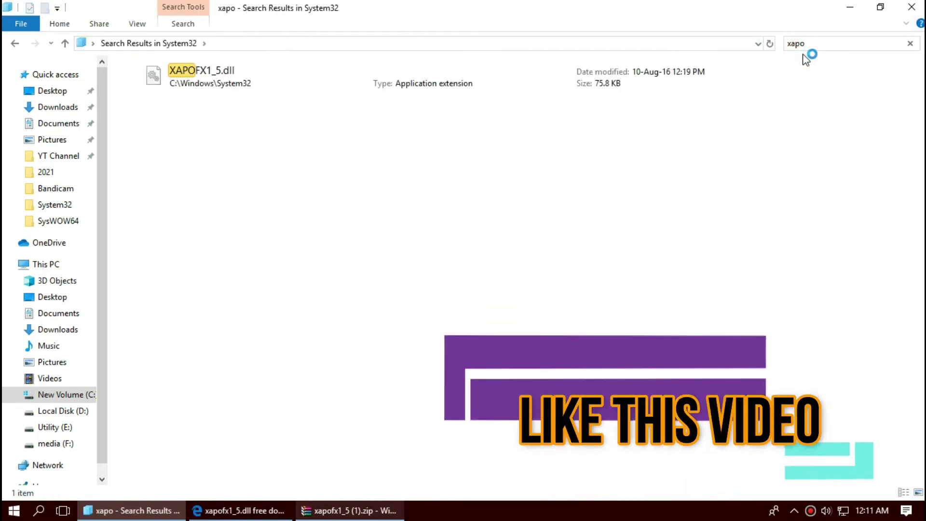
left_click(244, 82)
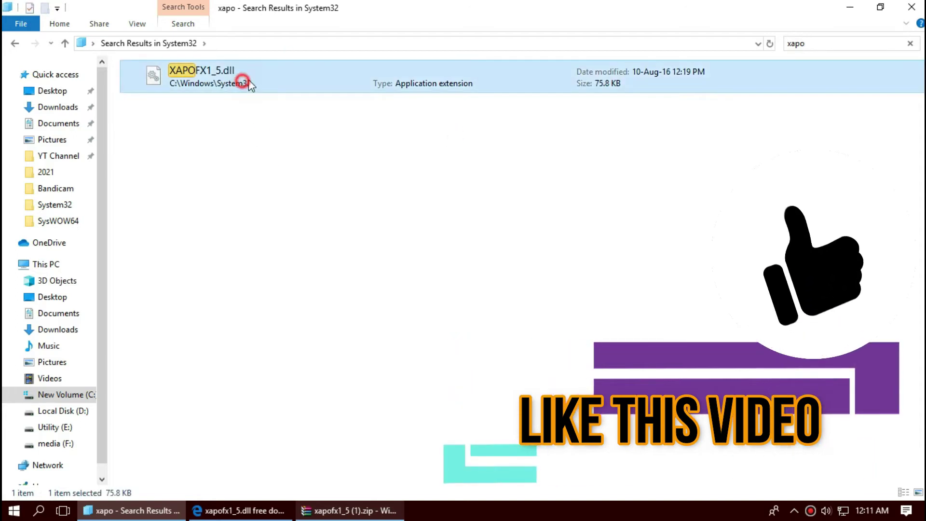
left_click(918, 7)
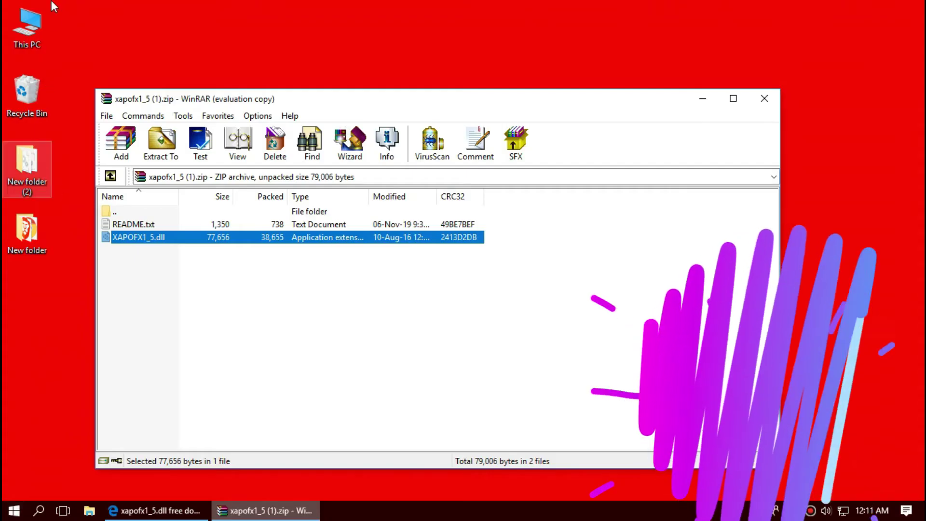
Step: Go from This PC through New Volume (C:) and Windows into the SysWOW64 folder
double_click(29, 22)
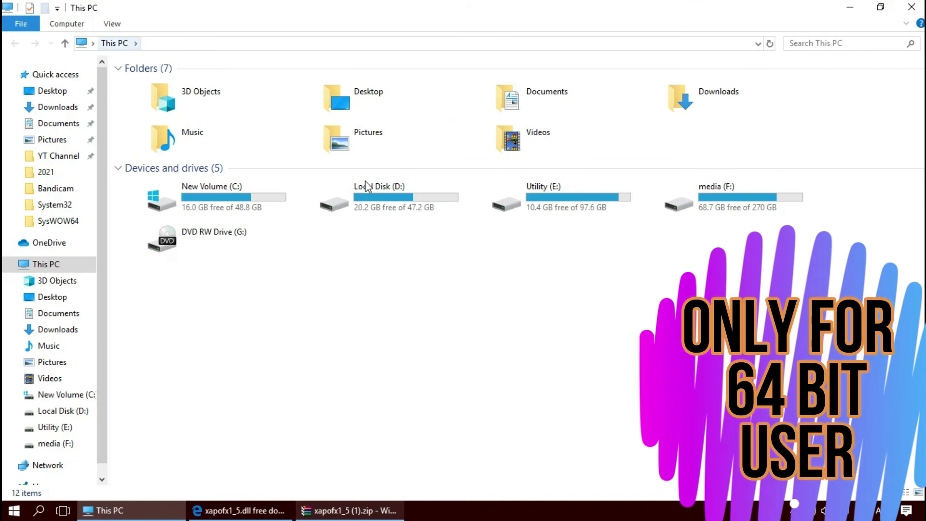
double_click(206, 201)
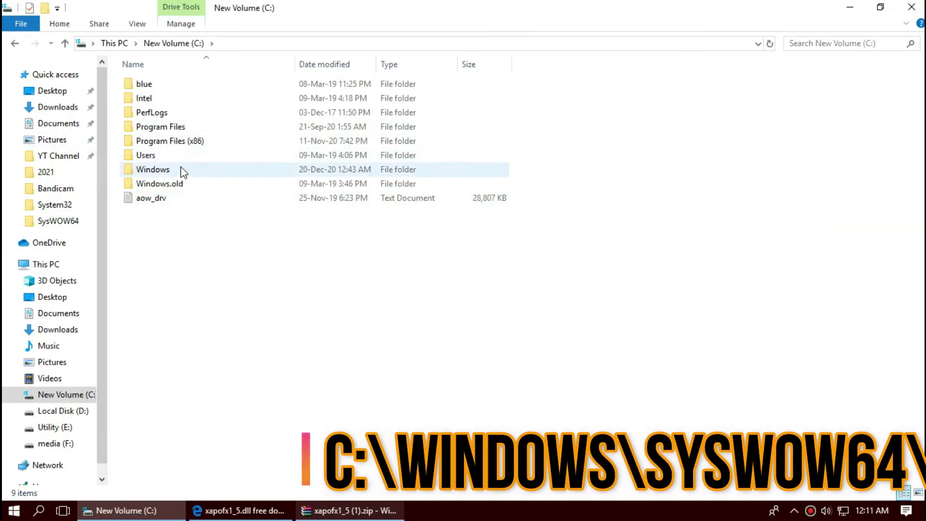
double_click(182, 169)
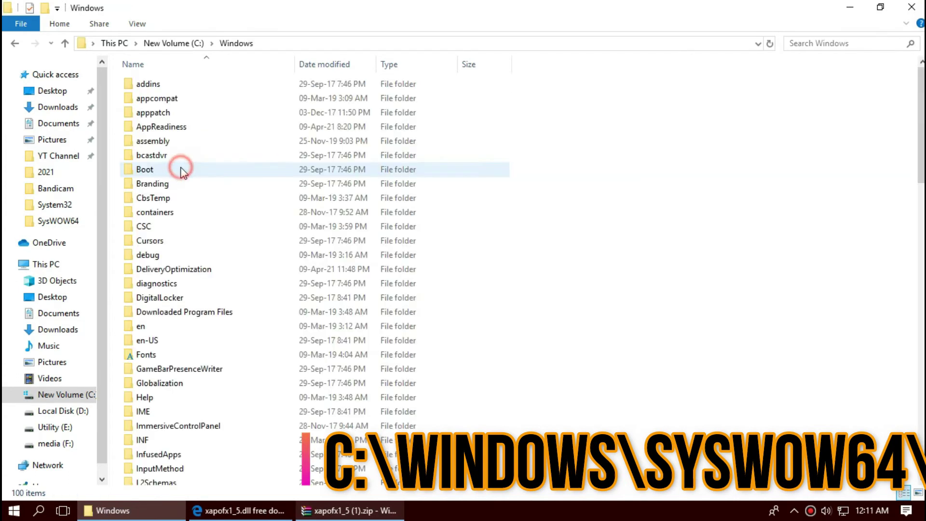
scroll(373, 398, "down", 5)
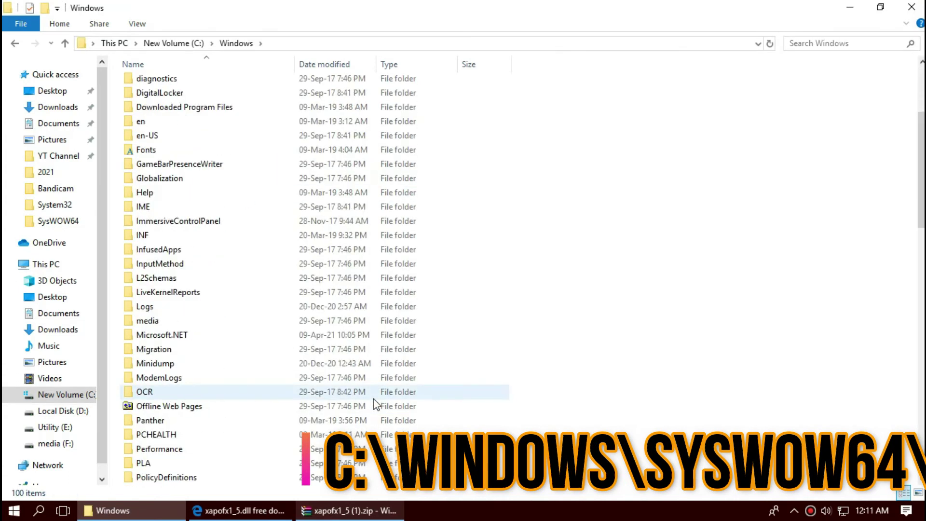
scroll(373, 398, "down", 1)
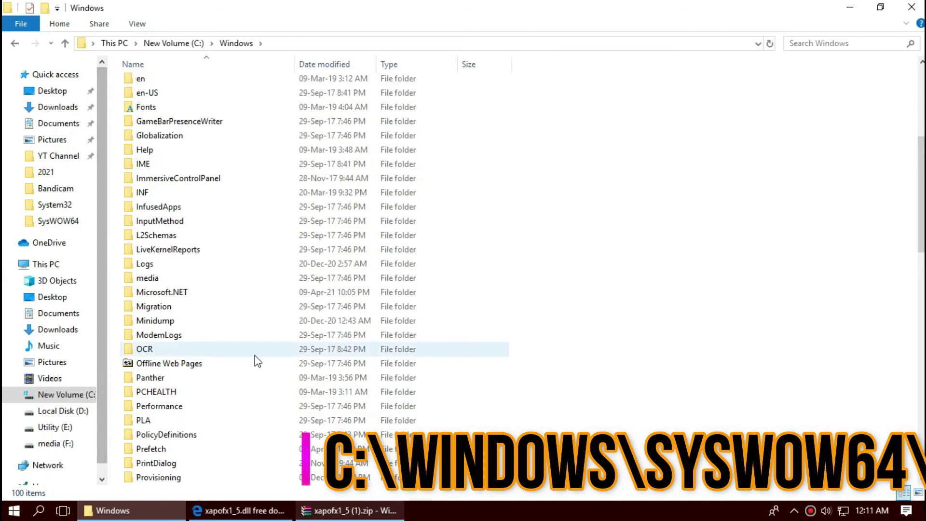
scroll(255, 360, "down", 3)
scroll(232, 424, "down", 5)
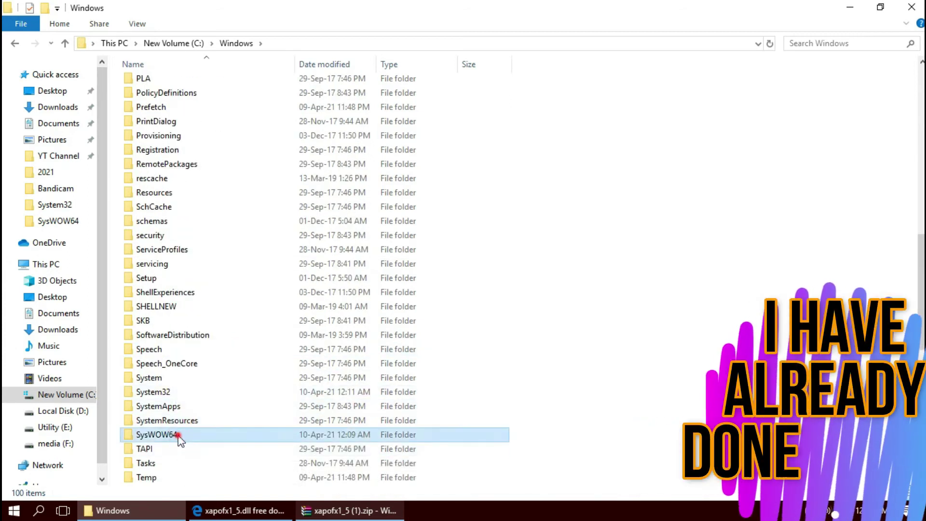
double_click(178, 434)
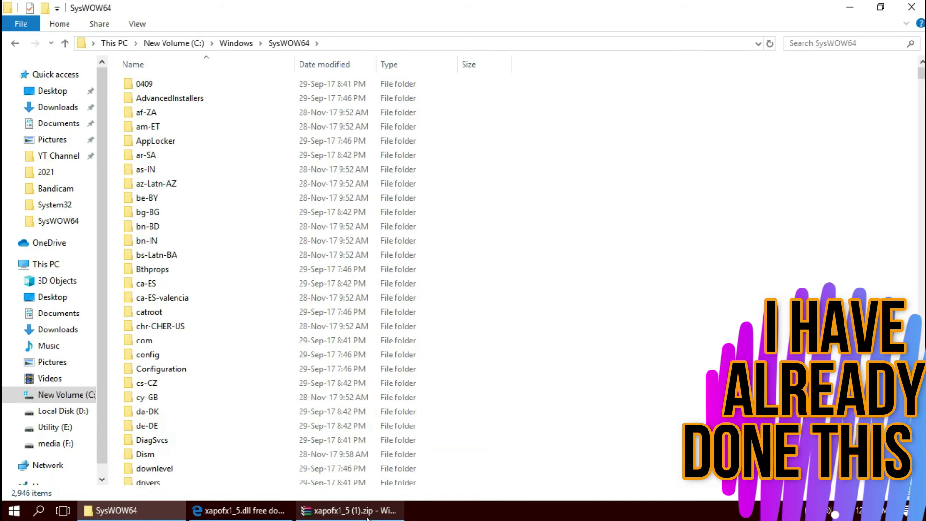
Step: Drag XAPOFX1_5.dll from WinRAR into SysWOW64, replacing the existing copy with administrator permission
left_click(352, 510)
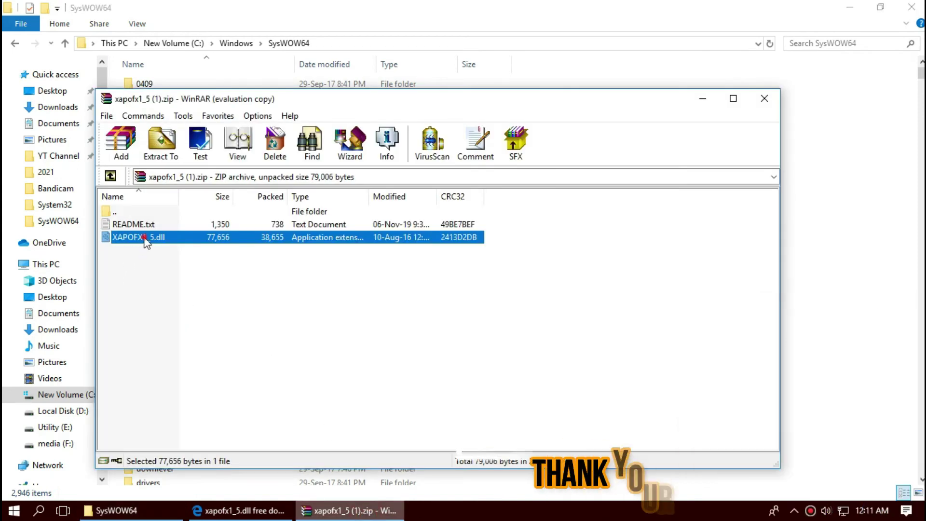
left_click_drag(144, 237, 462, 225)
left_click_drag(780, 202, 805, 206)
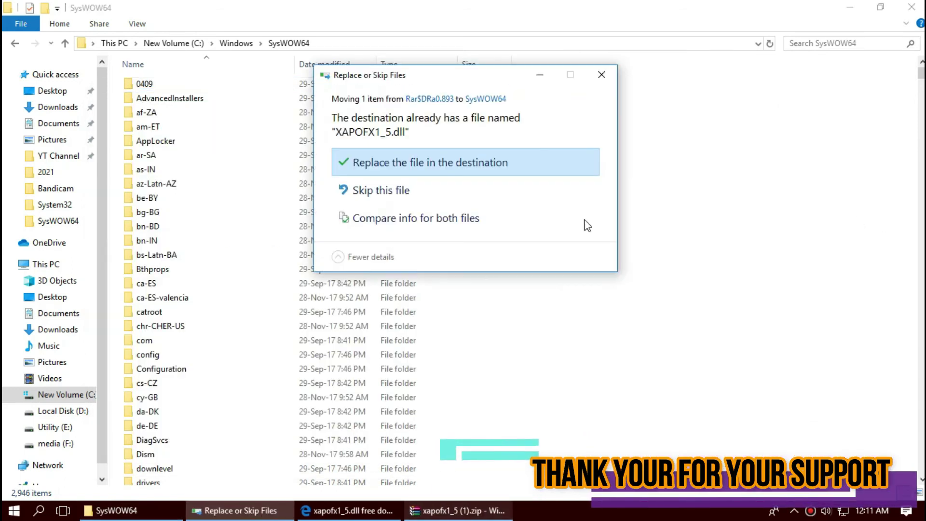
left_click(422, 159)
left_click(429, 165)
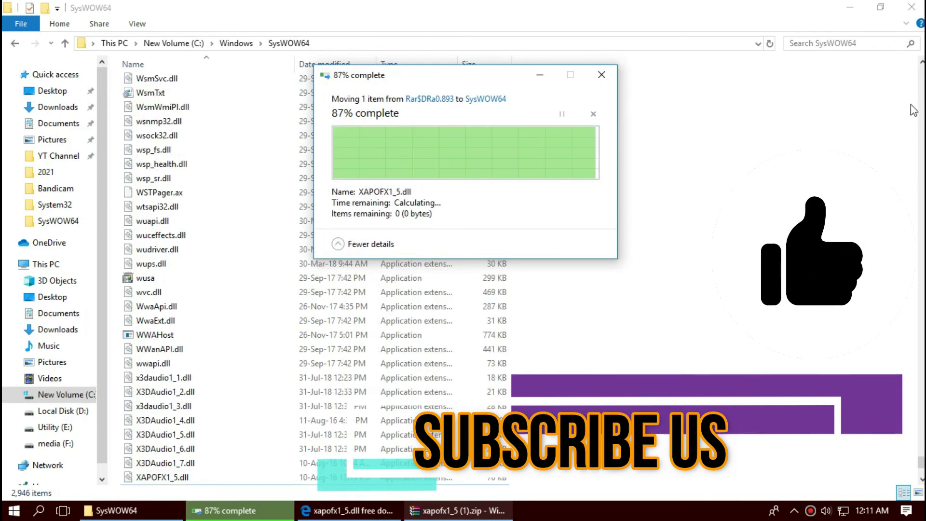
Step: Search SysWOW64 for 'xapo' and select the XAPOFX1_5.dll (75.8 KB) result
left_click(834, 44)
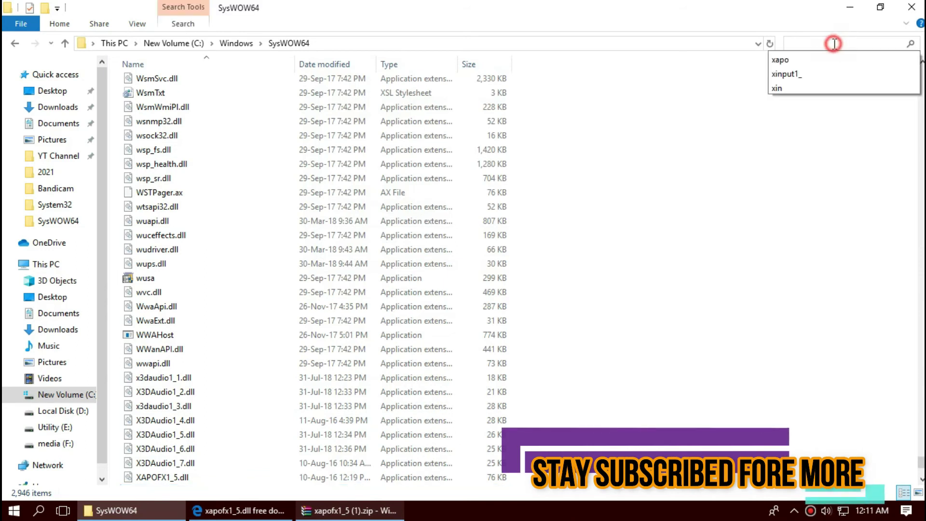
left_click(802, 60)
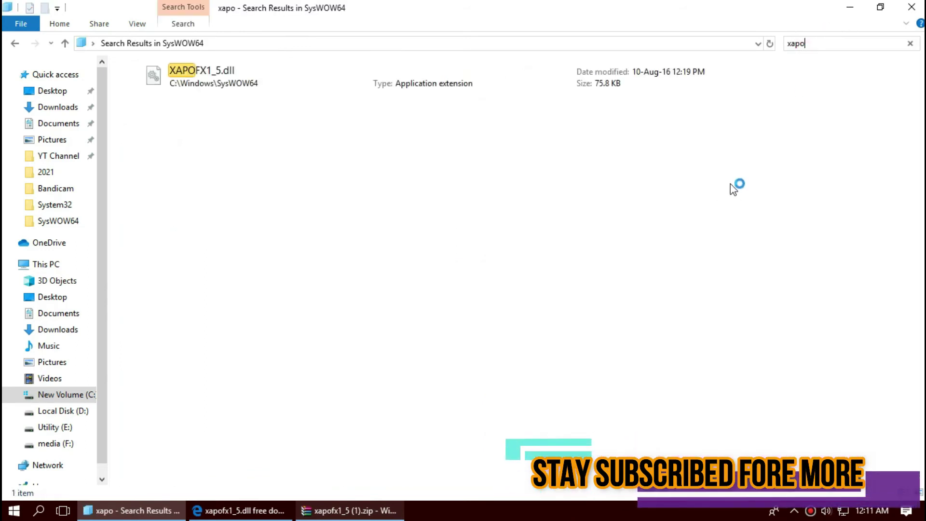
left_click(287, 75)
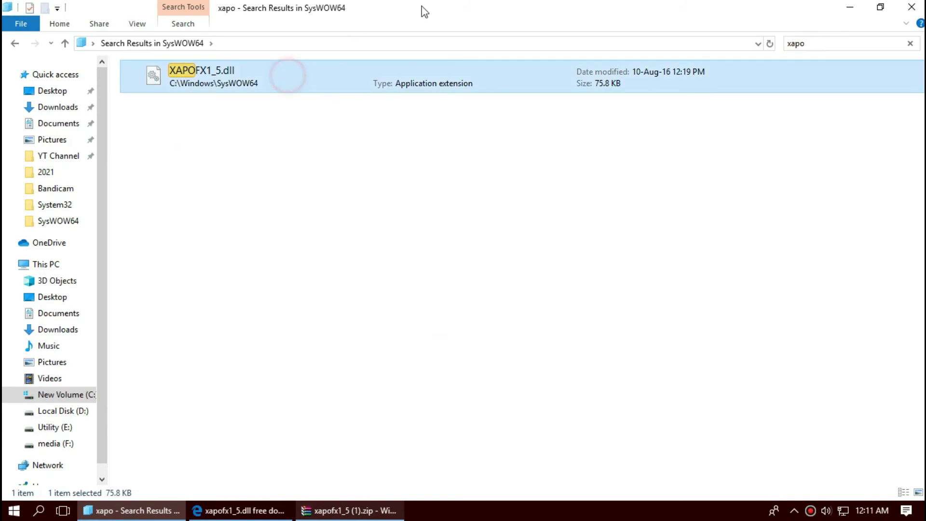
Step: Close the Explorer search window and show the Start menu power options Sleep, Shut down, Restart
key("alt+F4")
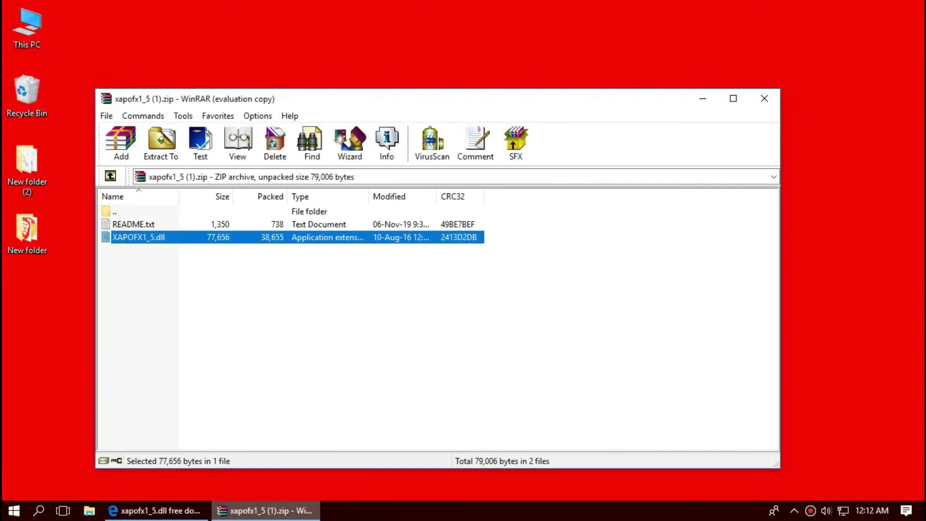
key("super")
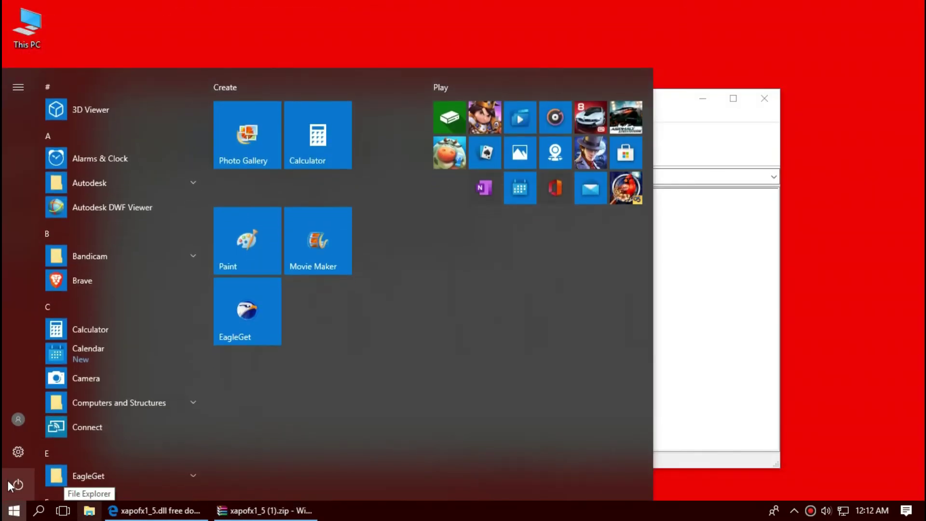
left_click(10, 484)
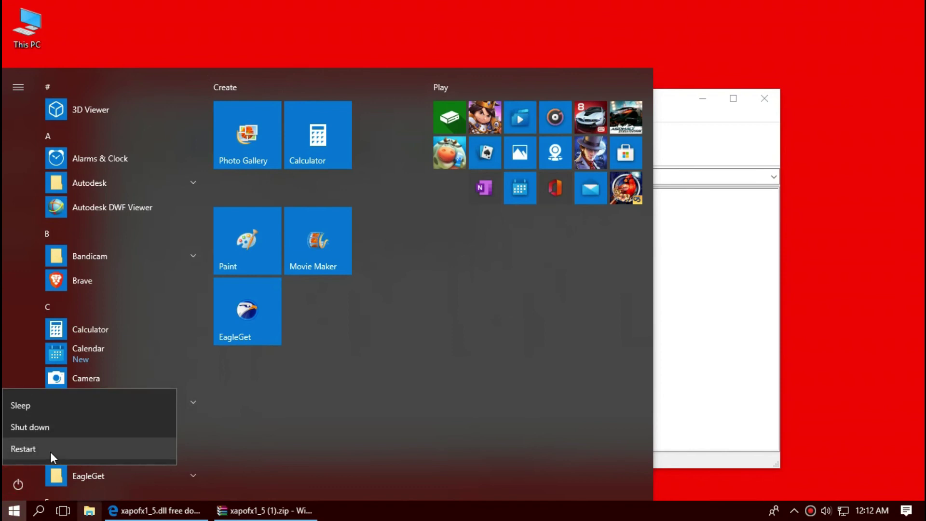